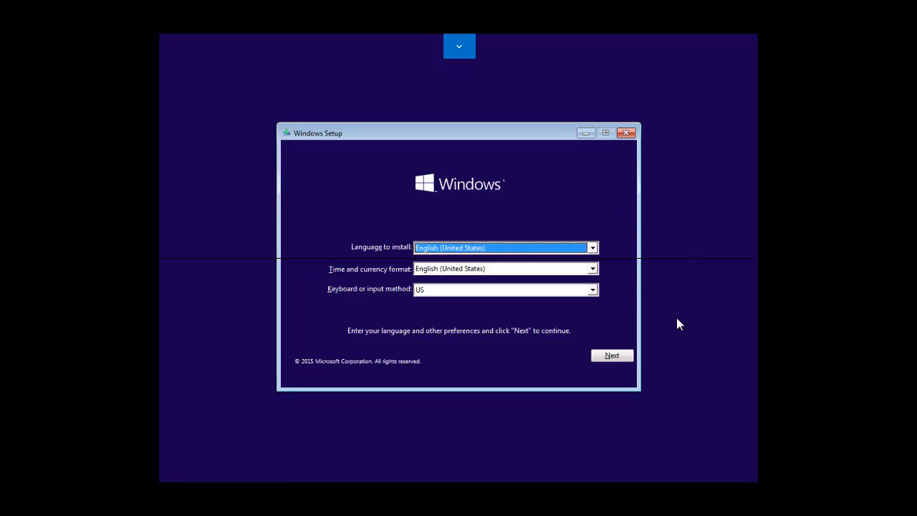
# Accept the default language settings and start the Windows installation with Install now.
pyautogui.click(611, 356)
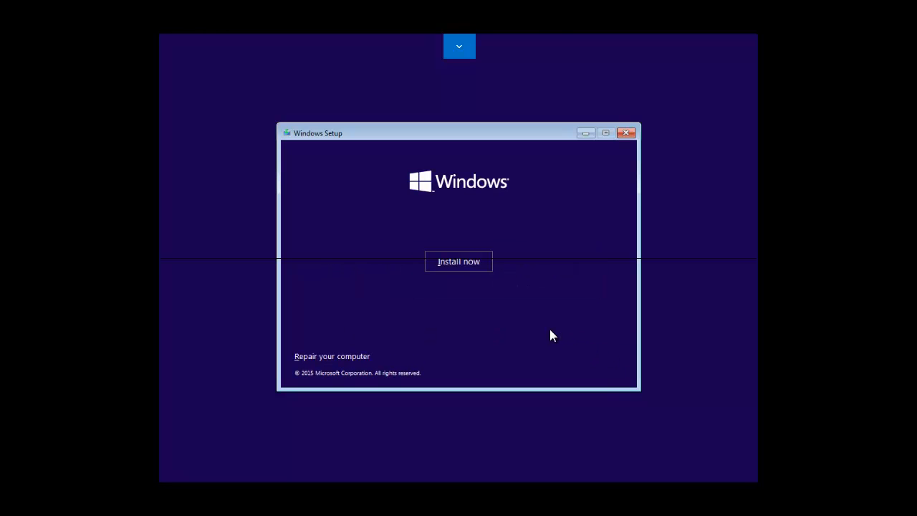
pyautogui.click(474, 263)
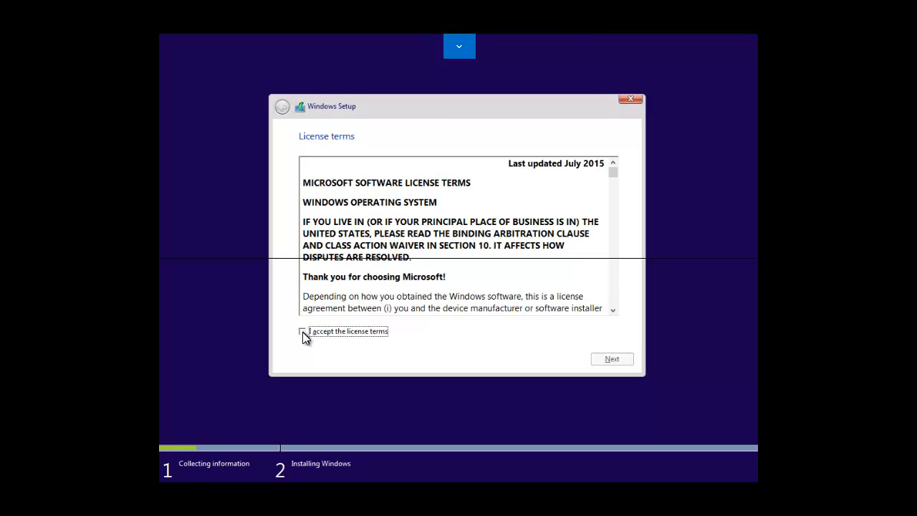
# Tick 'I accept the license terms' and continue past the License terms page.
pyautogui.click(302, 332)
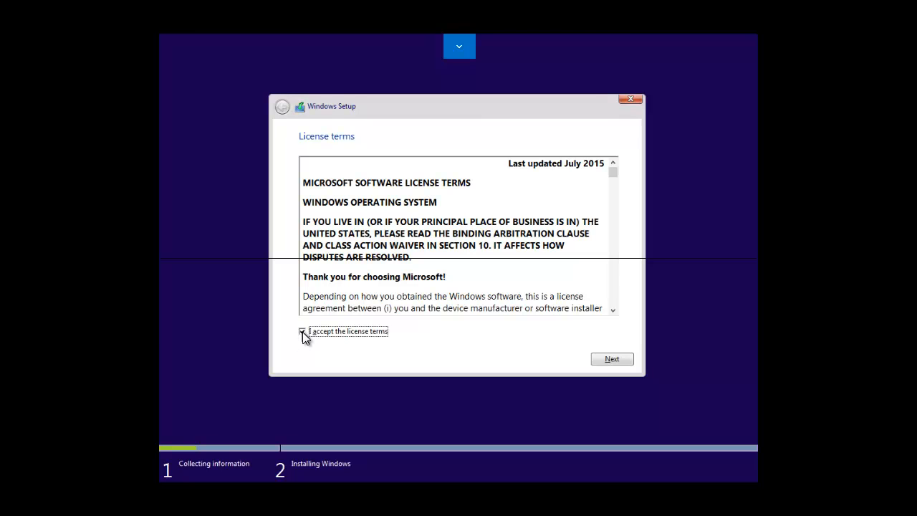
pyautogui.click(611, 359)
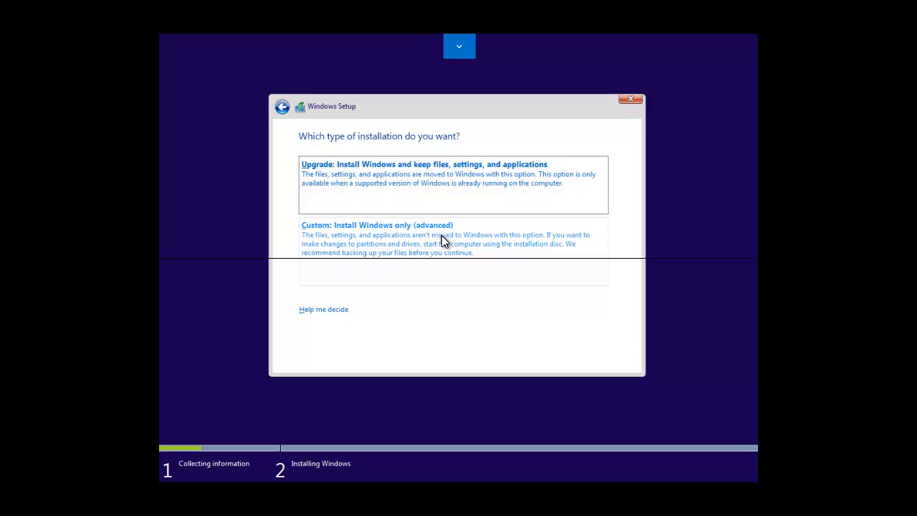
# Choose the 'Custom: Install Windows only (advanced)' installation type.
pyautogui.click(353, 231)
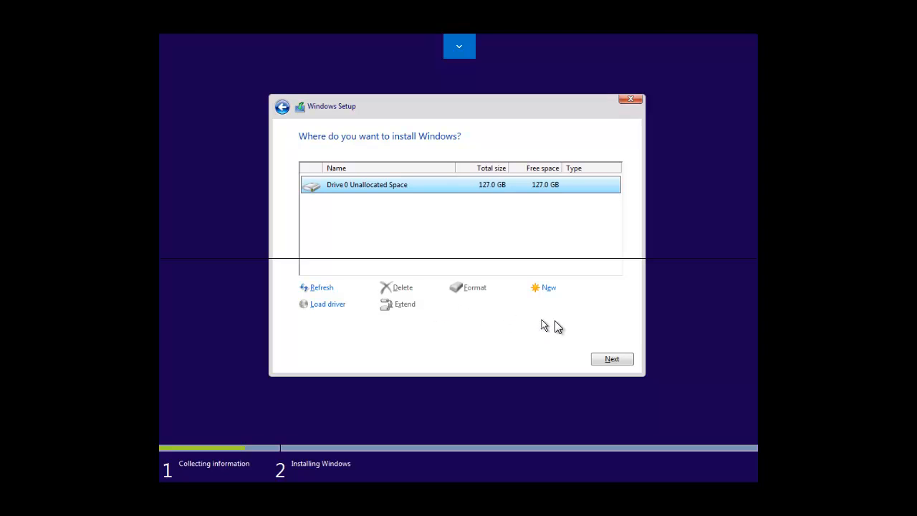
# Install Windows onto Drive 0 Unallocated Space (127.0 GB).
pyautogui.click(613, 360)
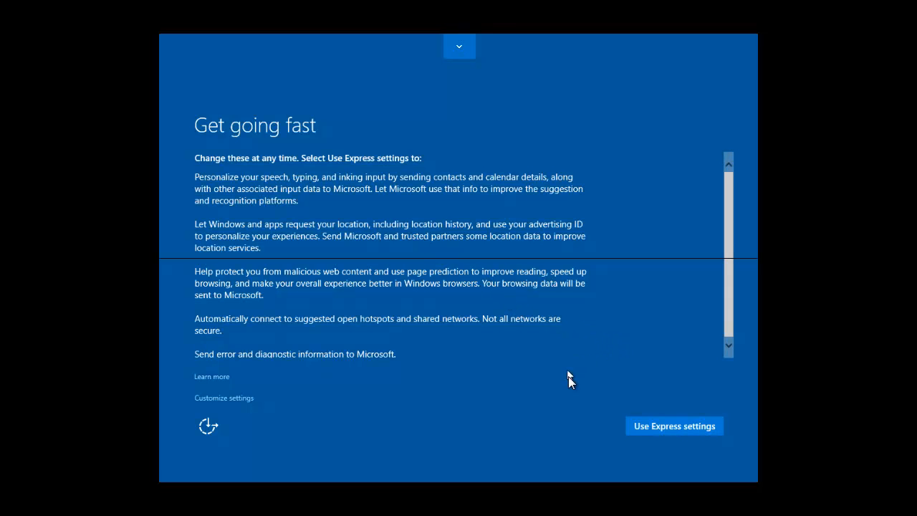
# Accept Express settings for the default privacy and diagnostic options.
pyautogui.click(671, 426)
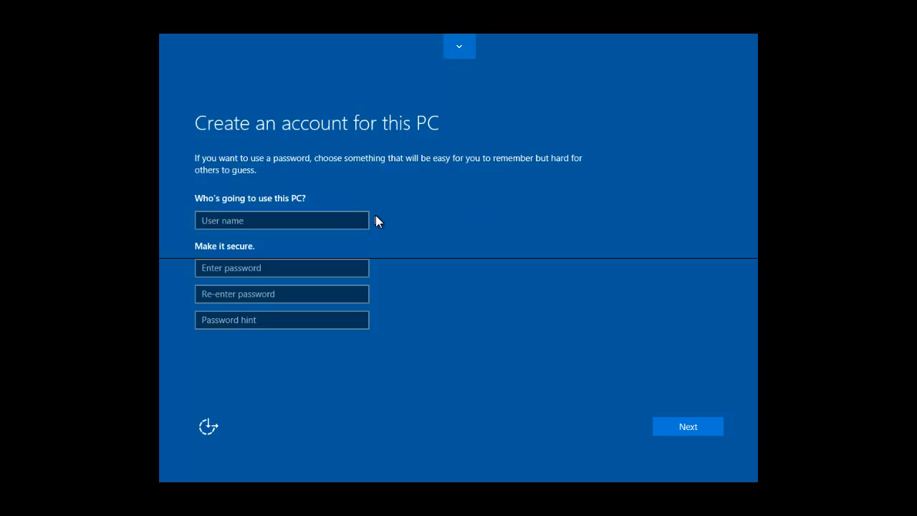
# Enter LocalAdmin as the new local account's user name.
pyautogui.click(264, 221)
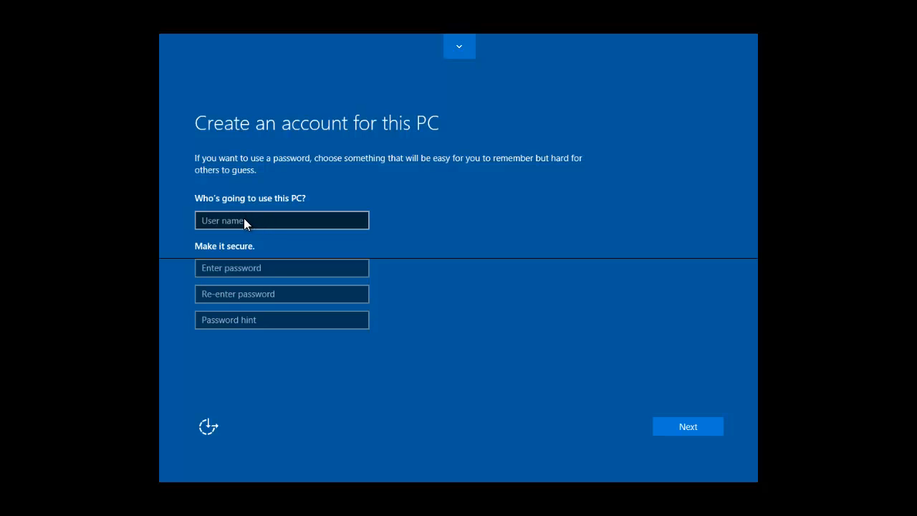
pyautogui.click(243, 221)
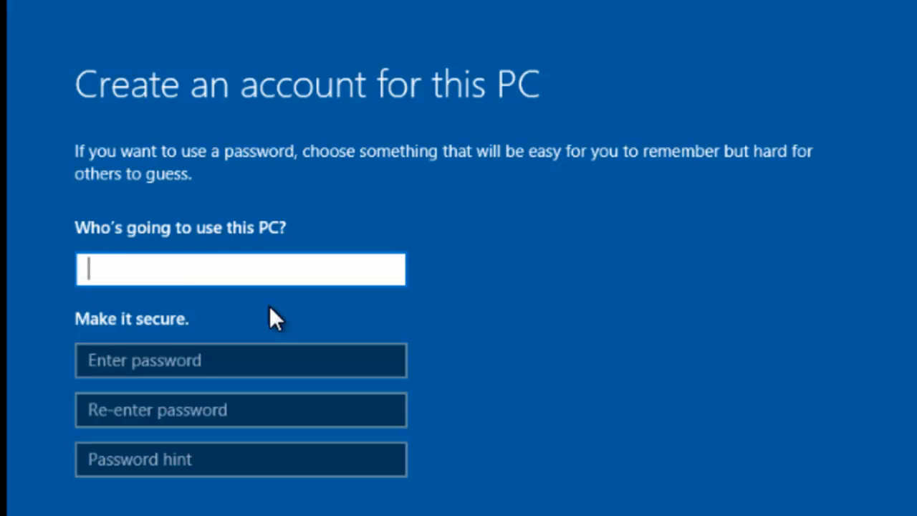
pyautogui.write('Local')
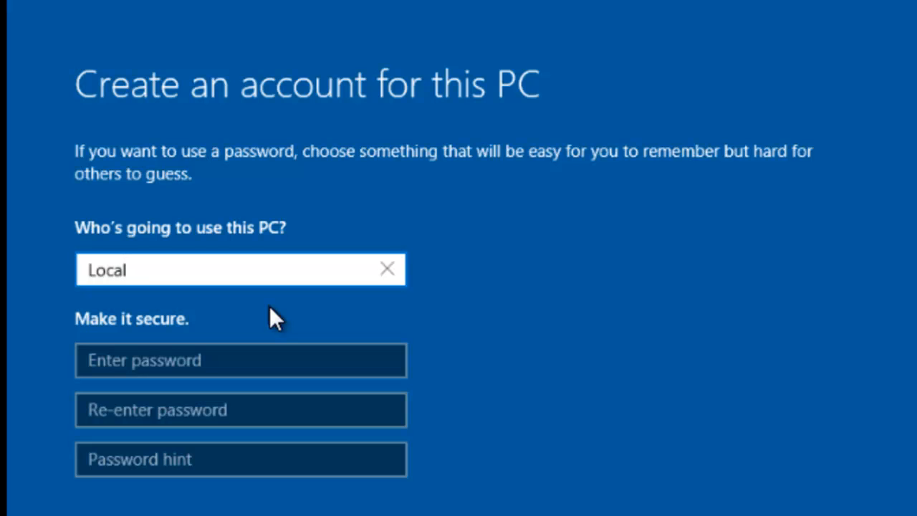
pyautogui.write('Admin')
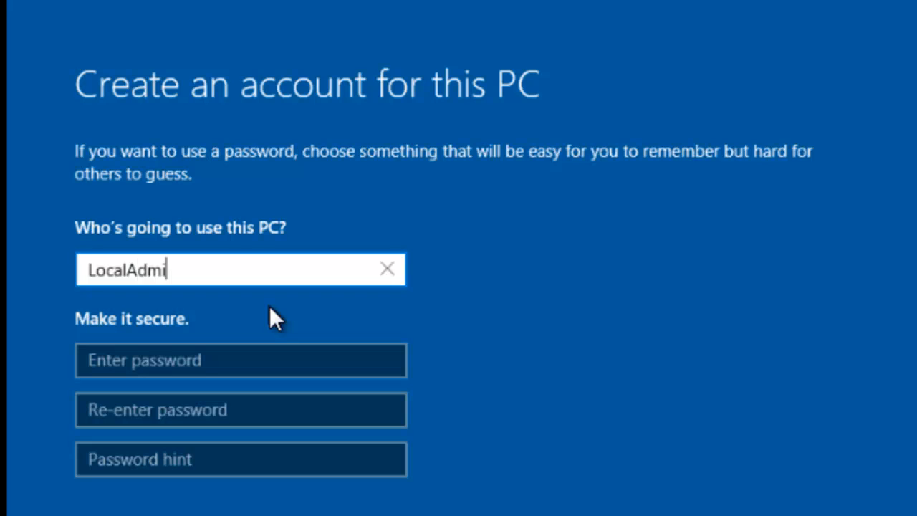
# Set and confirm the account password, add the hint 'Srandard password', and submit.
pyautogui.click(126, 366)
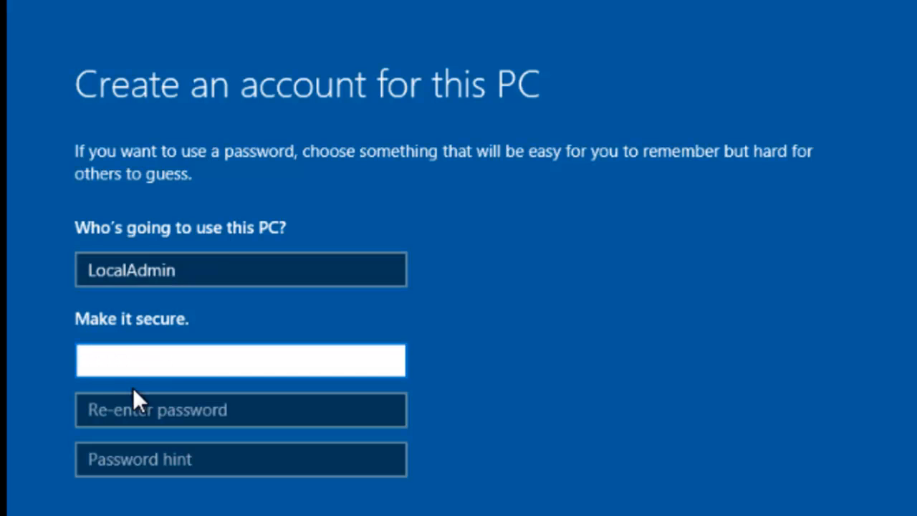
pyautogui.write('••••')
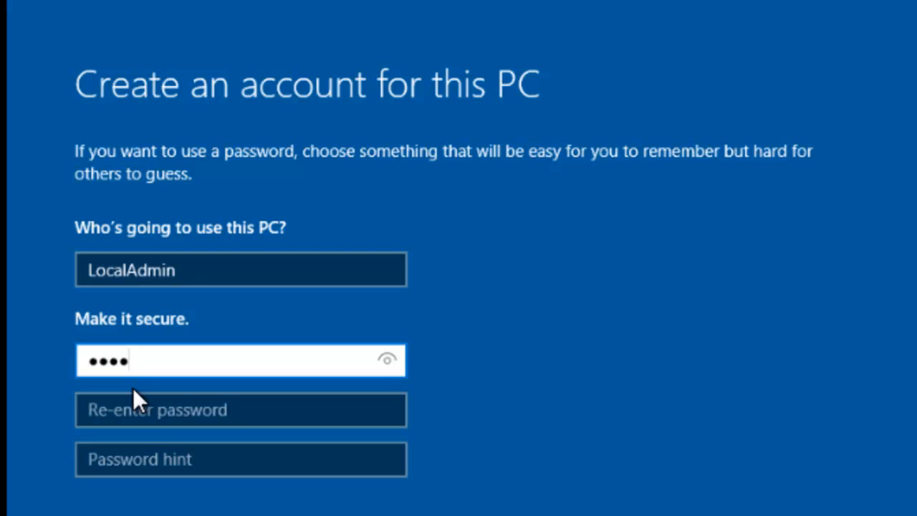
pyautogui.write('••••')
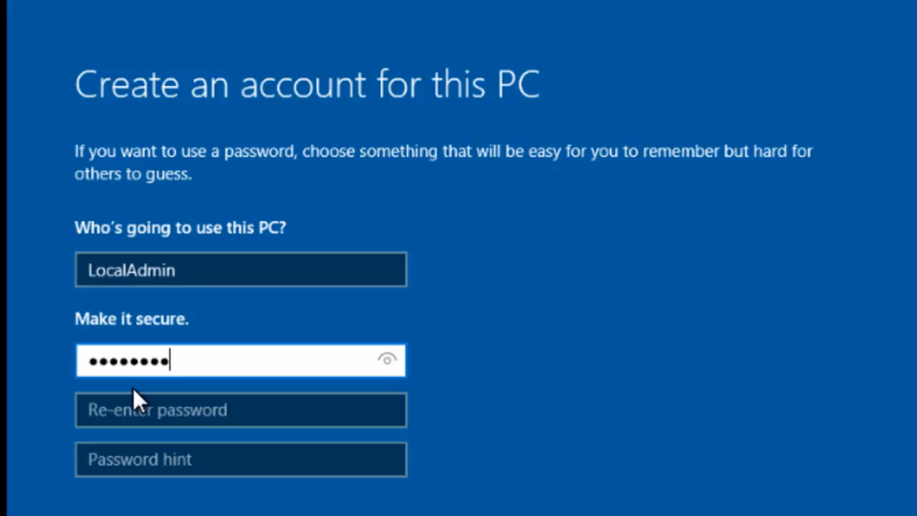
pyautogui.click(100, 408)
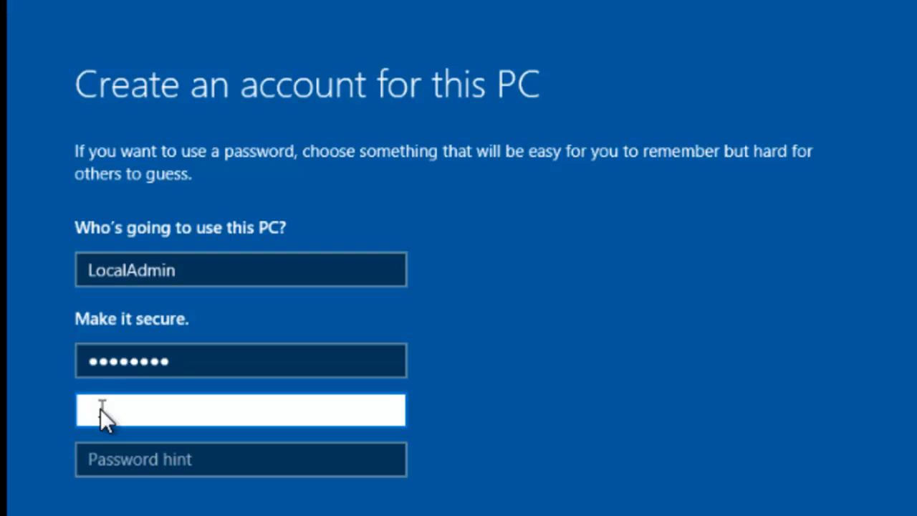
pyautogui.write('••••••••')
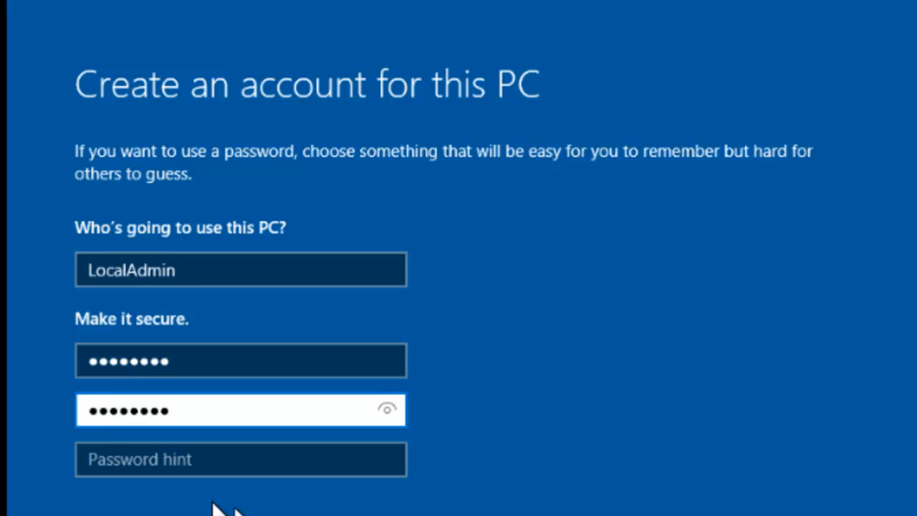
pyautogui.click(99, 465)
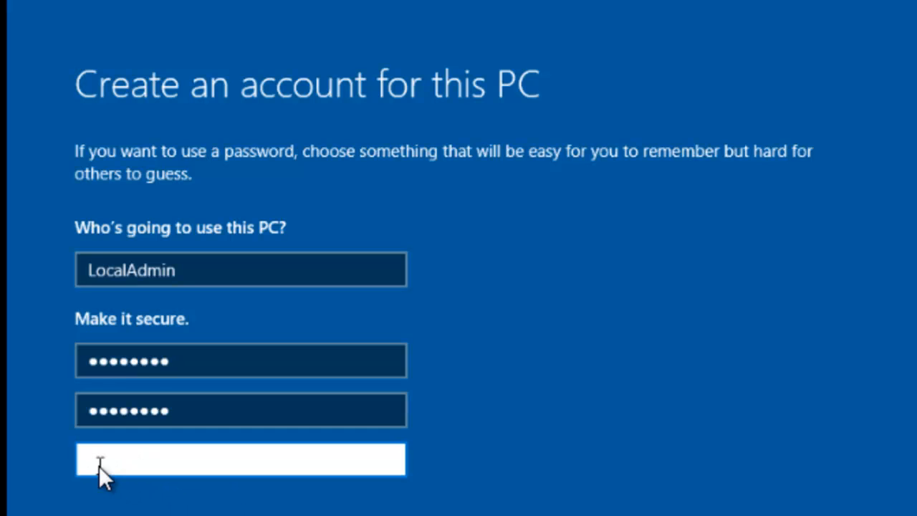
pyautogui.write('Sr')
pyautogui.write('andar')
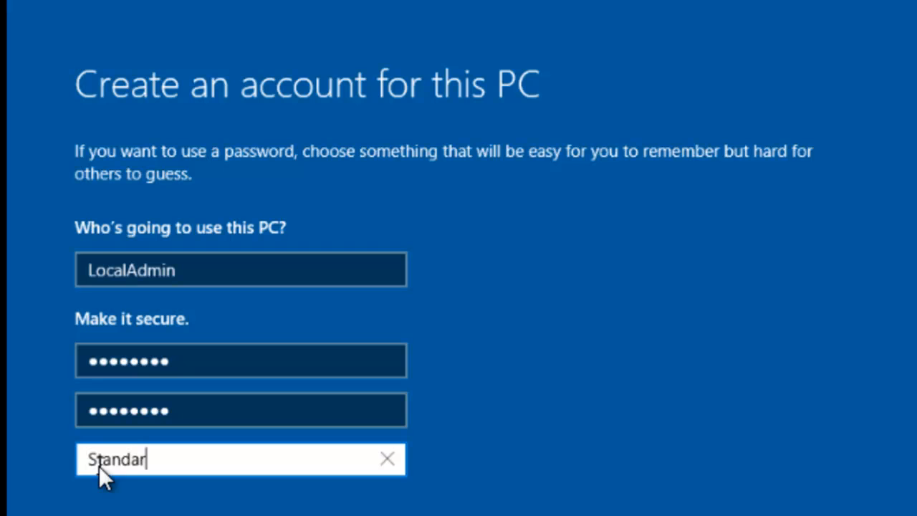
pyautogui.write('d passw')
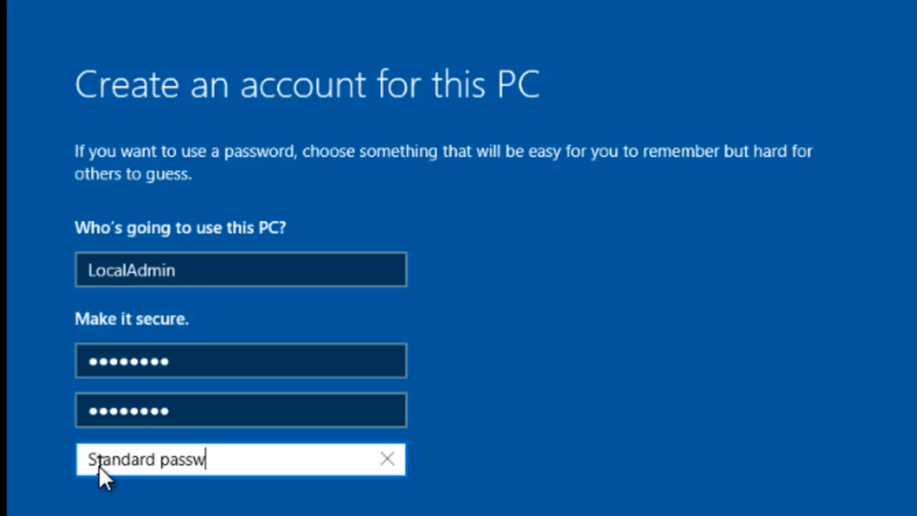
pyautogui.write('ord')
pyautogui.press('Tab')
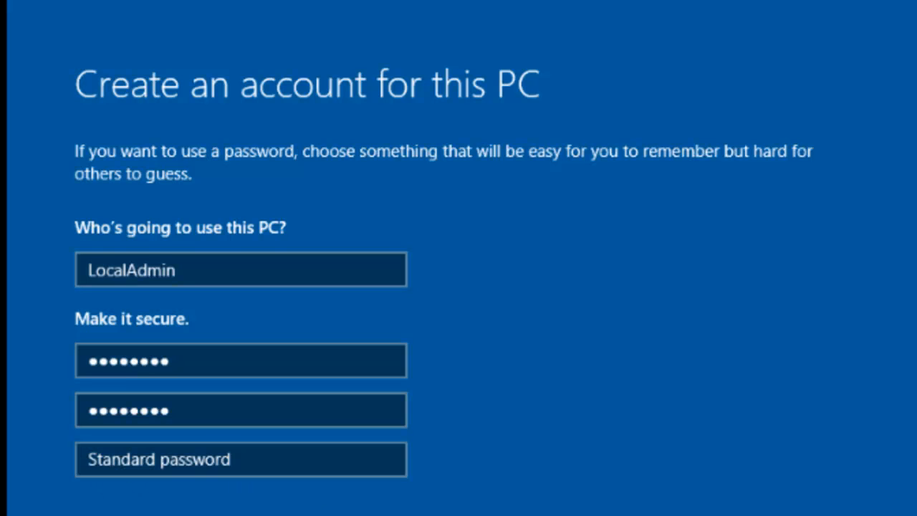
pyautogui.press('Return')
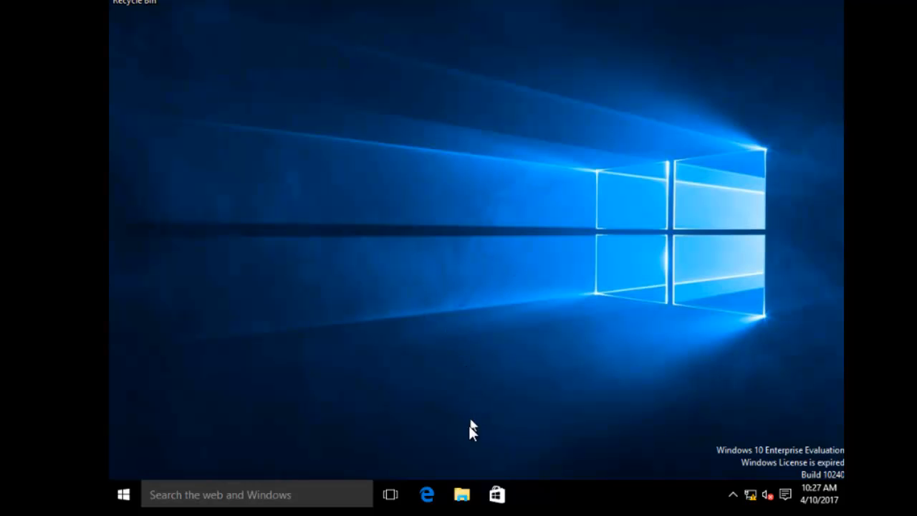
# Open File Explorer from the taskbar and bring up the This PC context menu.
pyautogui.click(460, 497)
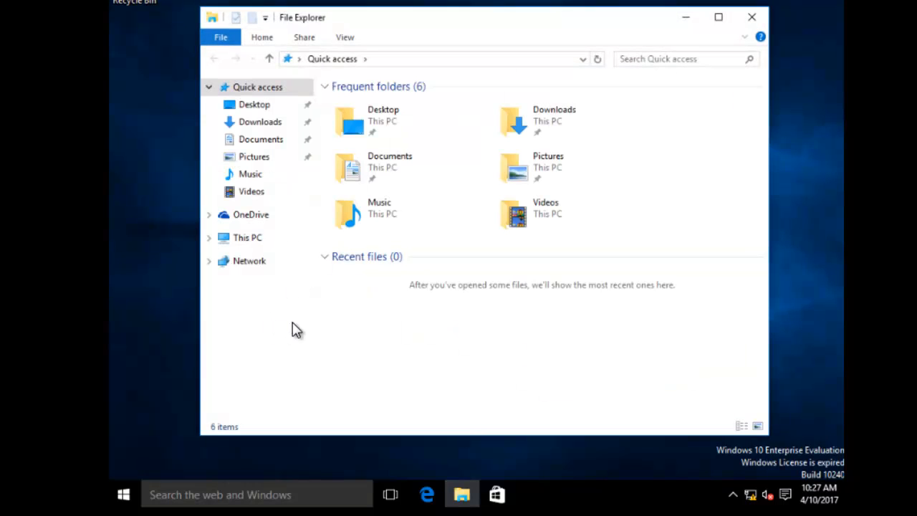
pyautogui.rightClick(243, 245)
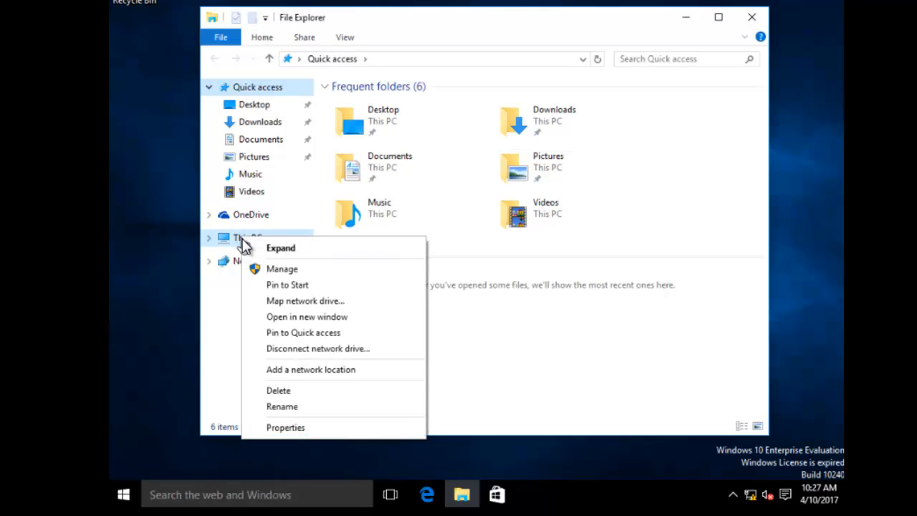
# Choose Properties for This PC to show the System information page.
pyautogui.click(285, 428)
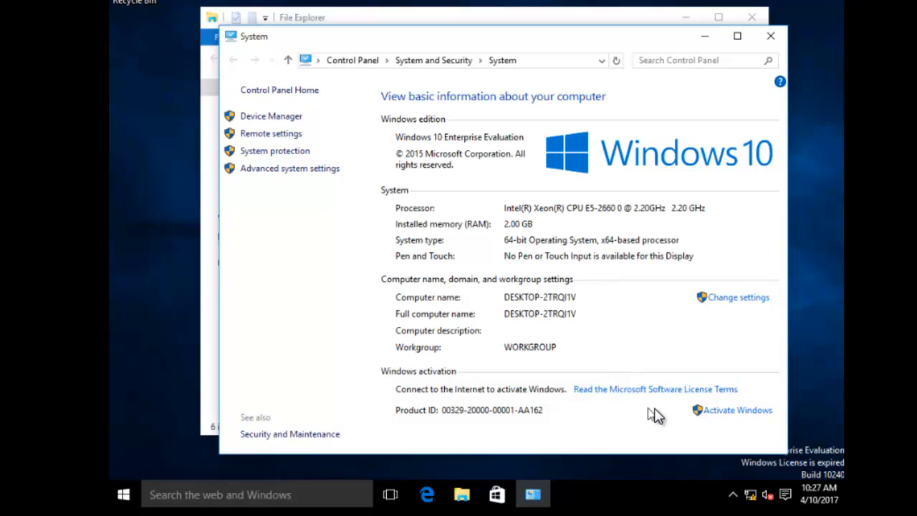
# Open Activation settings, start a product key change, then cancel the Enter a product key dialog.
pyautogui.click(732, 412)
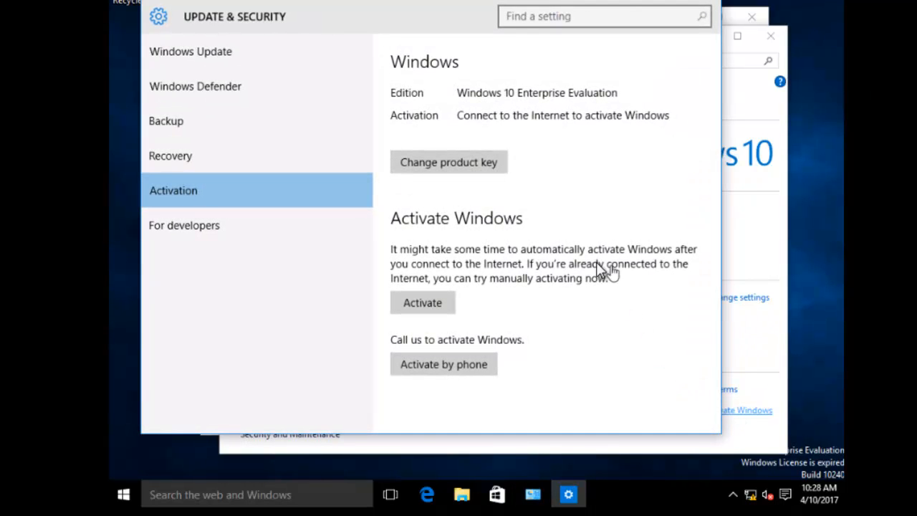
pyautogui.click(472, 164)
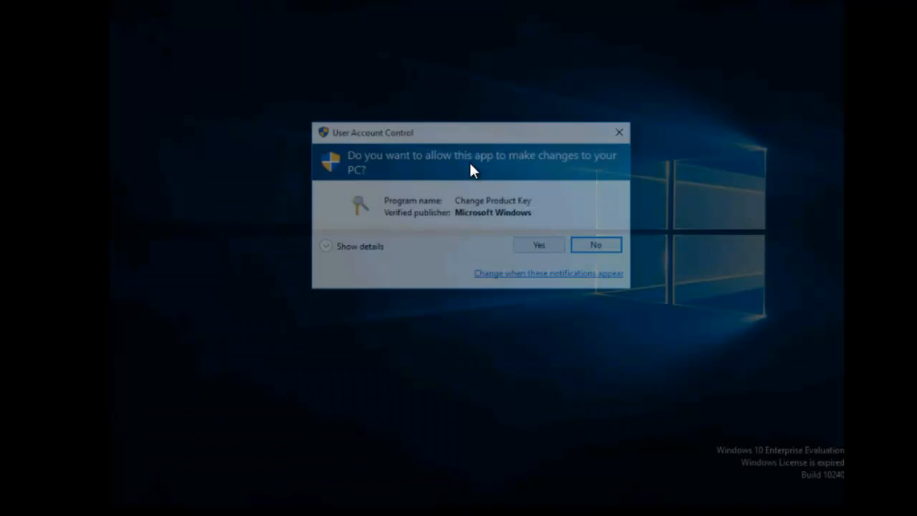
pyautogui.click(541, 247)
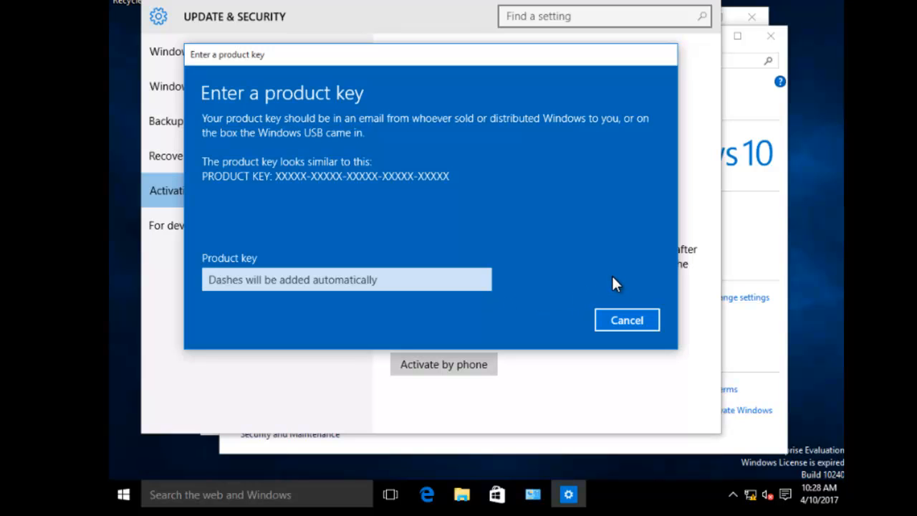
pyautogui.click(619, 322)
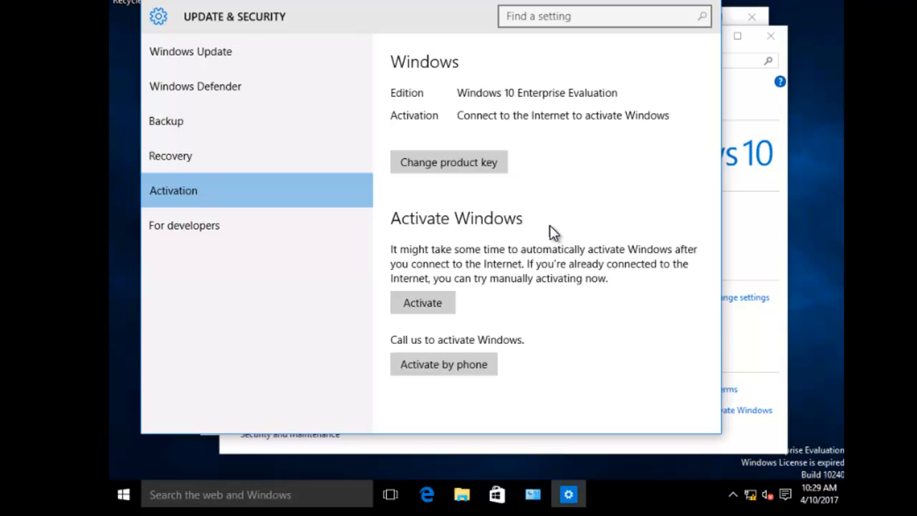
# Close Settings, review the device categories in Device Manager, then close Device Manager.
pyautogui.click(710, 3)
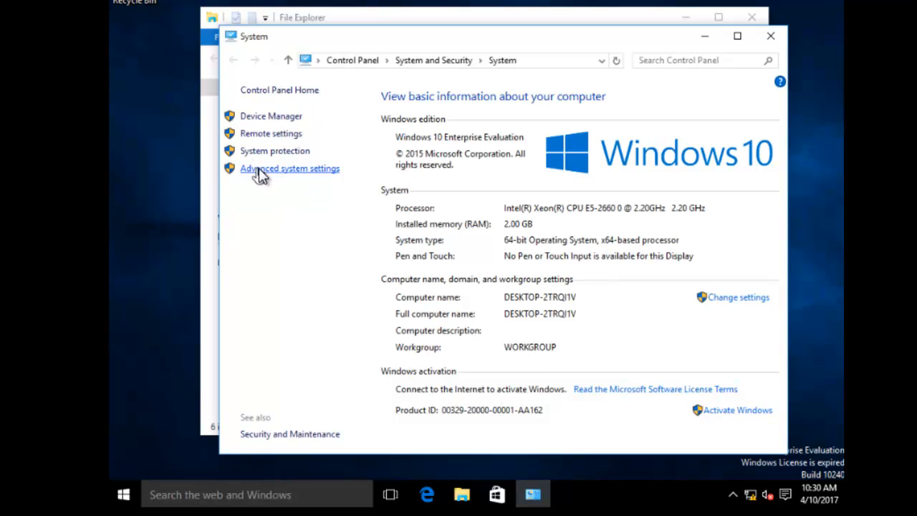
pyautogui.click(265, 119)
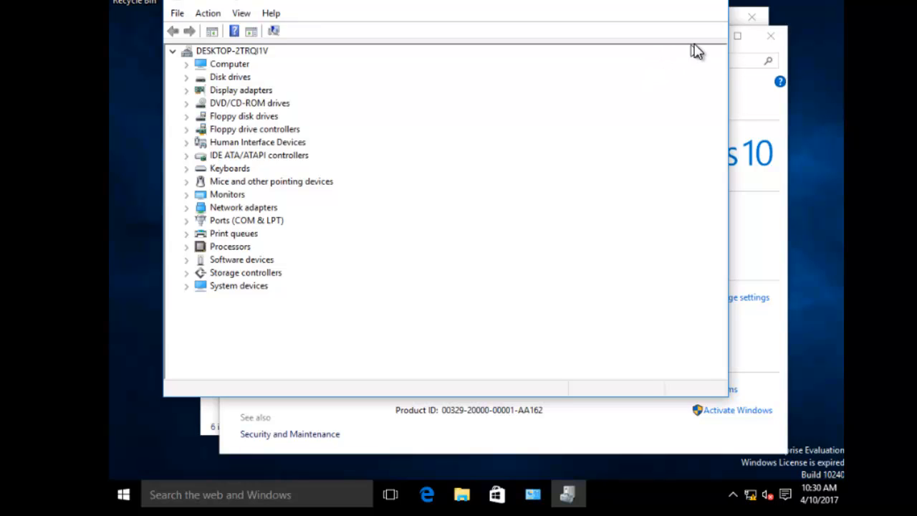
pyautogui.click(711, 3)
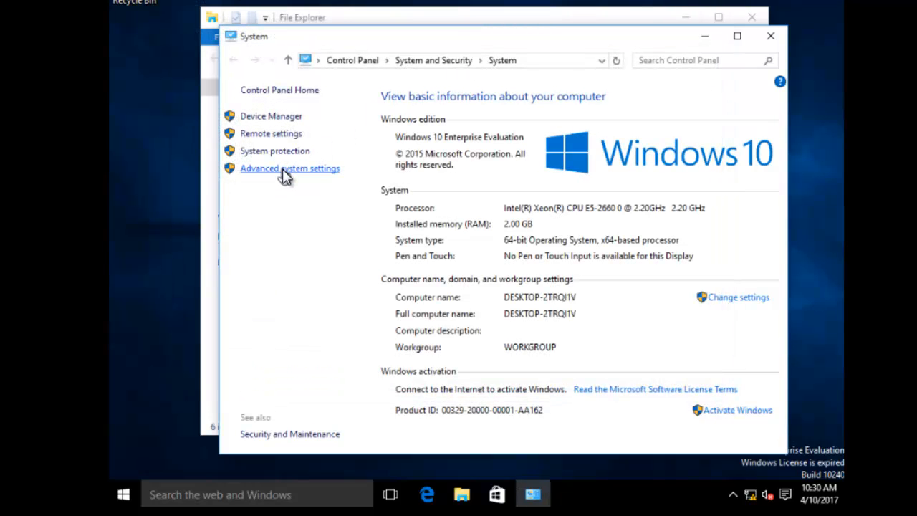
# Check the Computer Name tab (DESKTOP-2TRQI1V, WORKGROUP) and cancel renaming without changes.
pyautogui.click(283, 169)
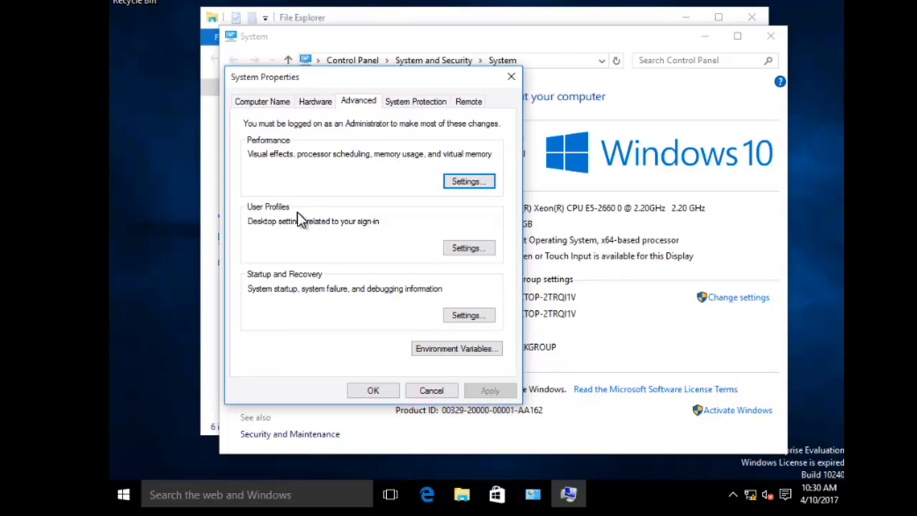
pyautogui.click(275, 105)
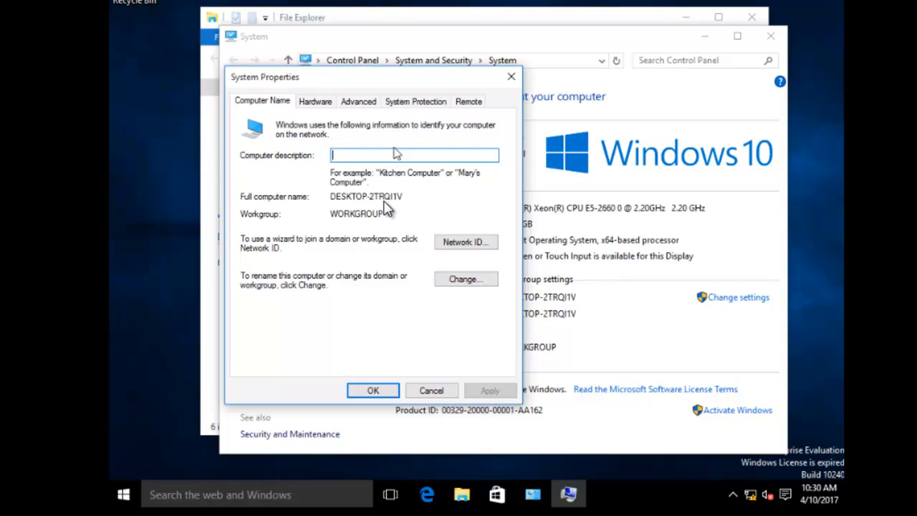
pyautogui.click(467, 279)
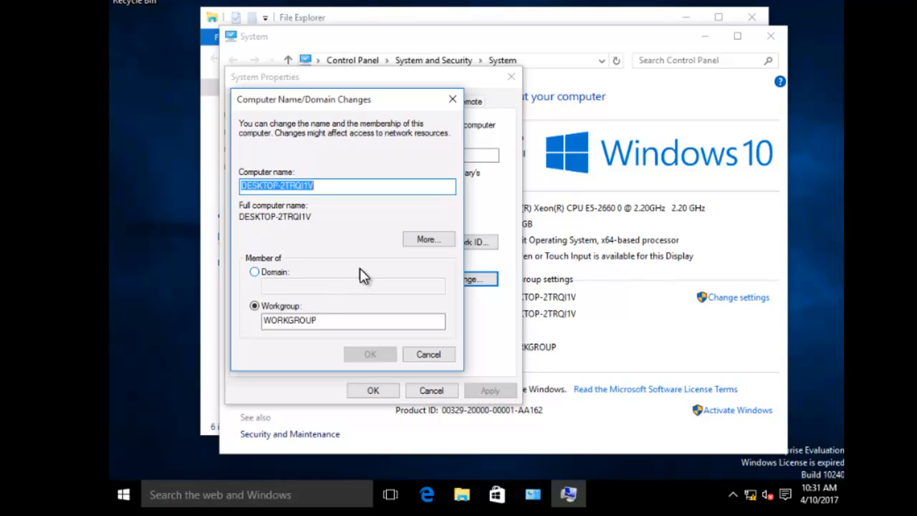
pyautogui.click(427, 355)
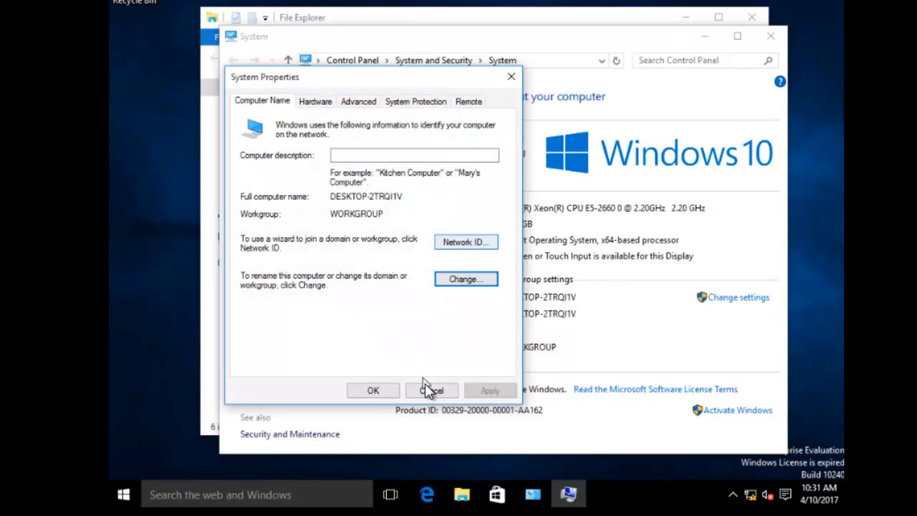
# Cancel System Properties, then close the System window and File Explorer.
pyautogui.click(426, 389)
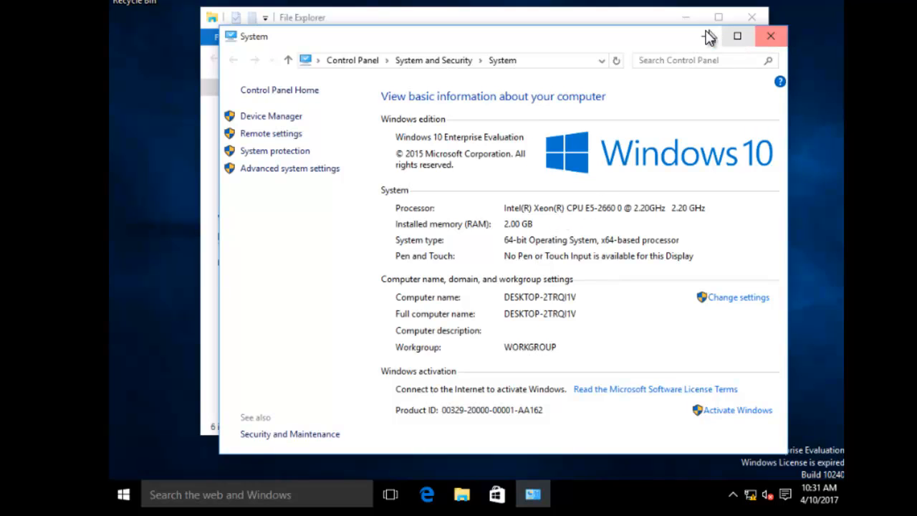
pyautogui.click(771, 38)
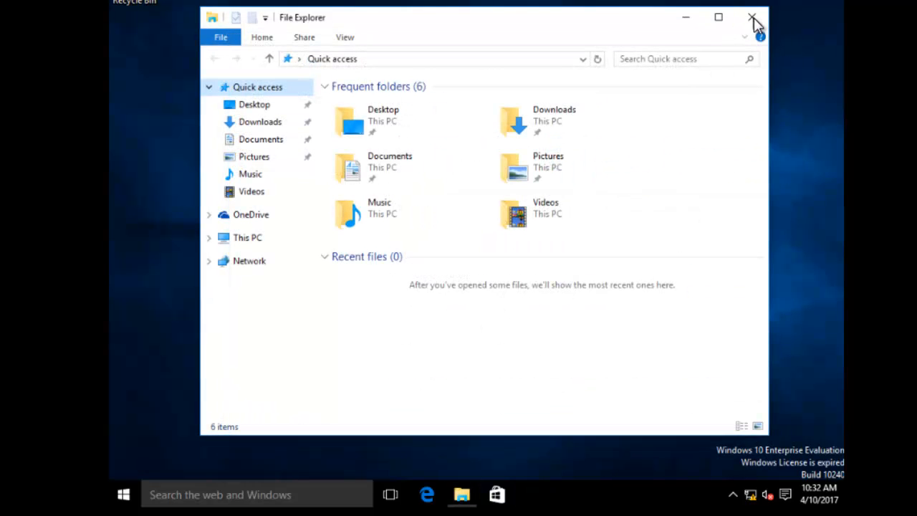
pyautogui.click(752, 17)
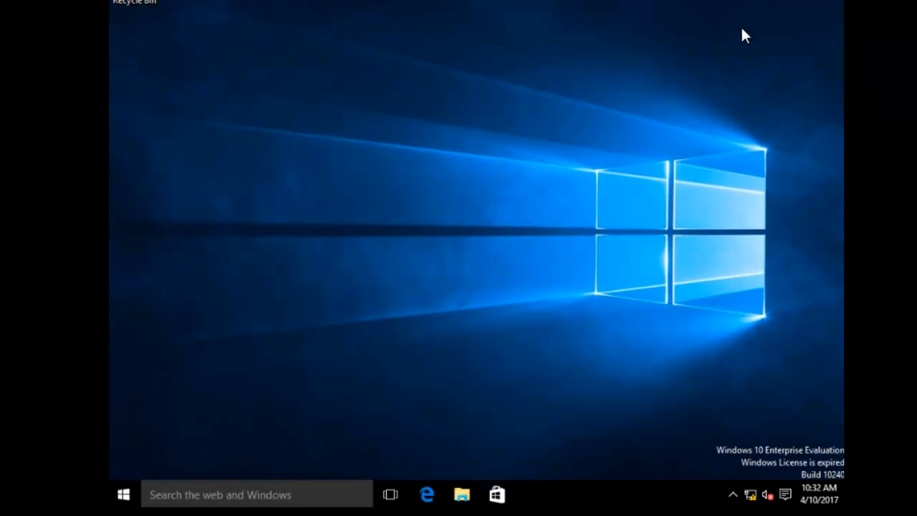